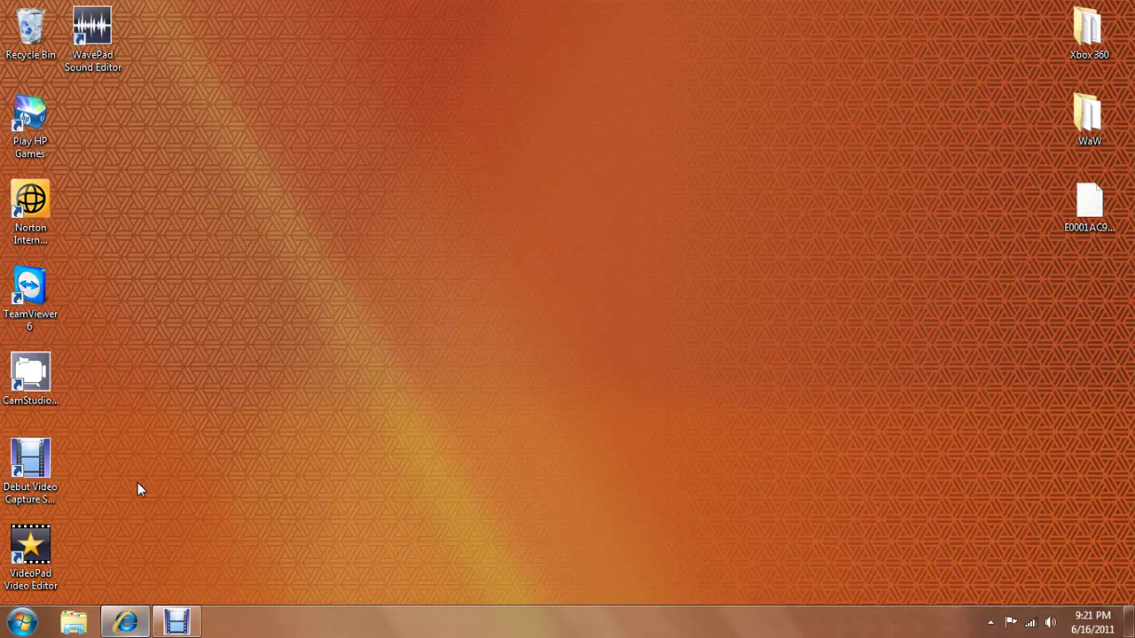
- Restore Internet Explorer and go to the Google home page
{"action": "left_click", "coordinate": [126, 624]}
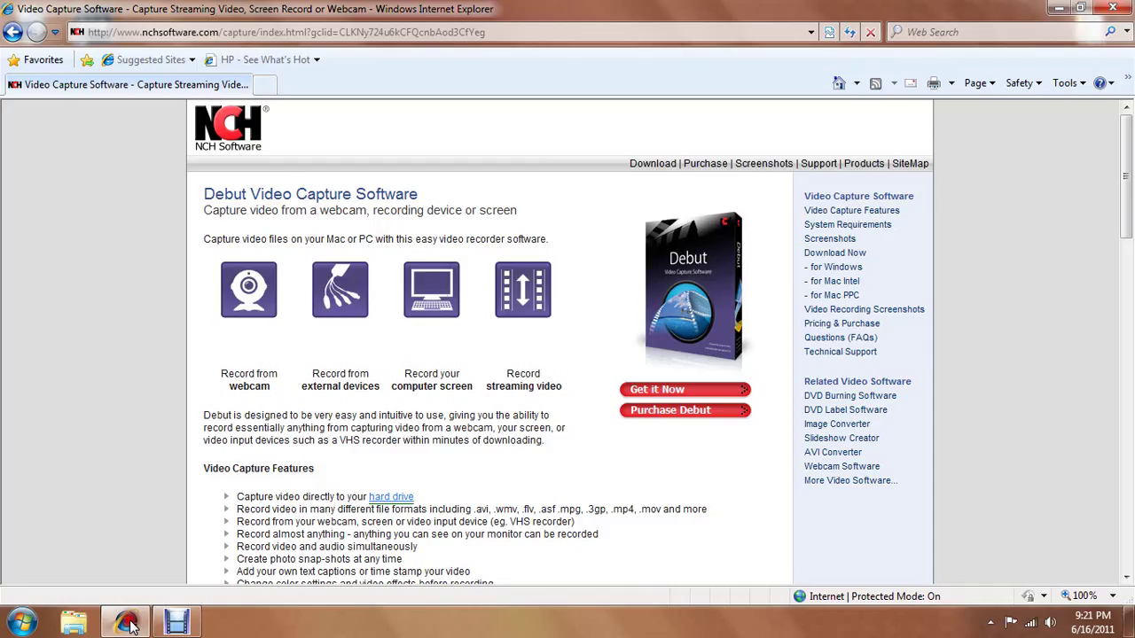
{"action": "left_click", "coordinate": [111, 32]}
{"action": "type", "text": "google"}
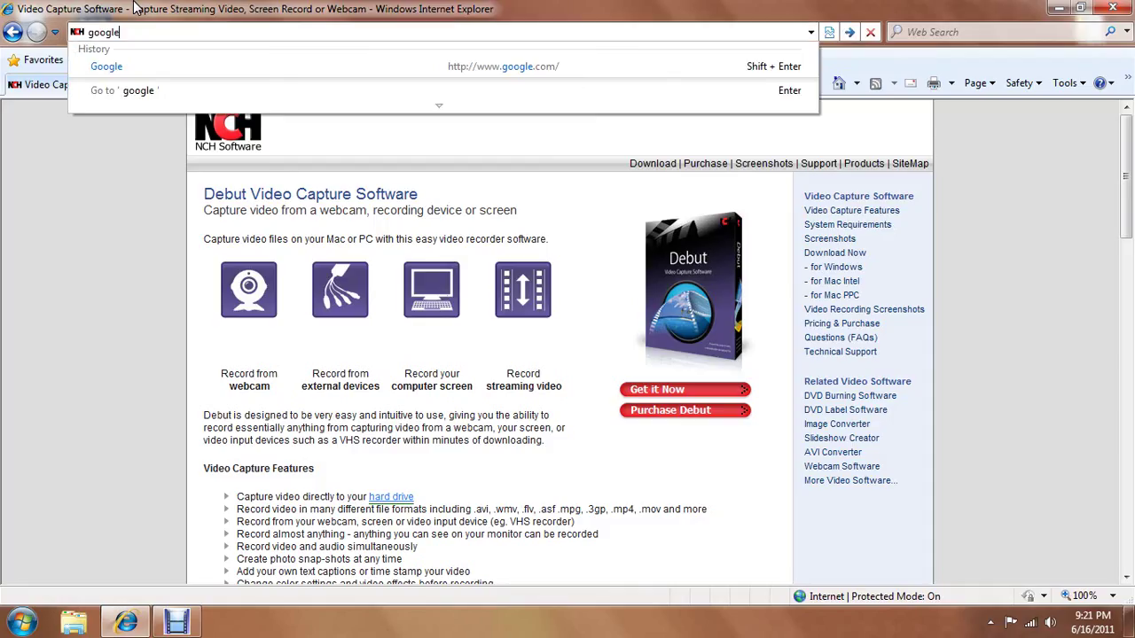
{"action": "key", "text": "Return"}
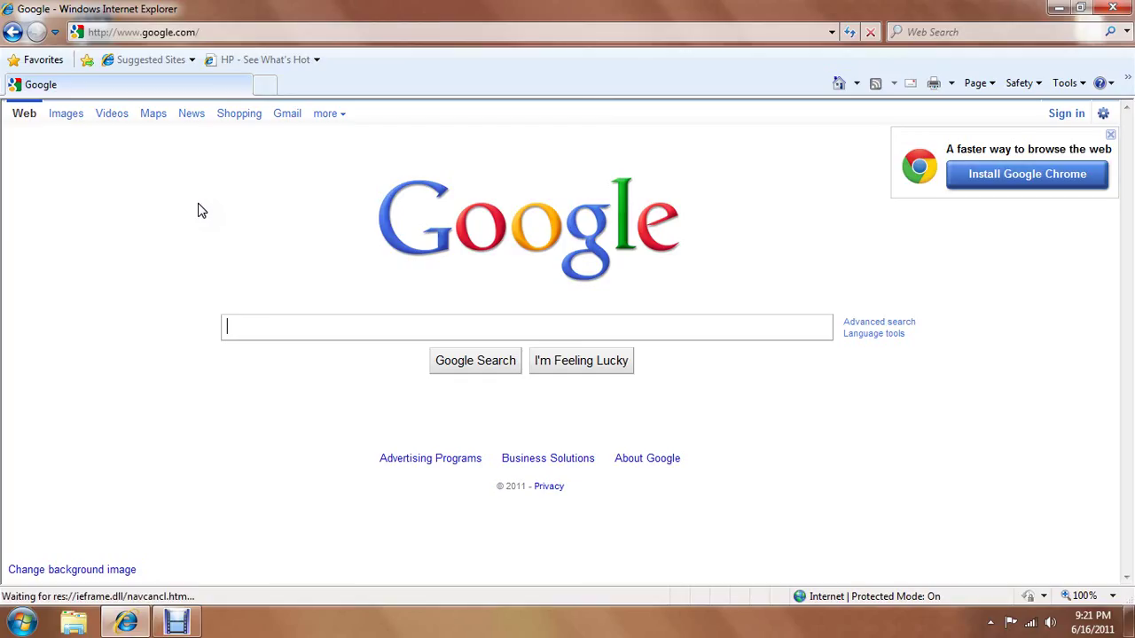
- Return to the Debut Video Capture page through the Screen Capture WEBS favorite
{"action": "left_click", "coordinate": [40, 59]}
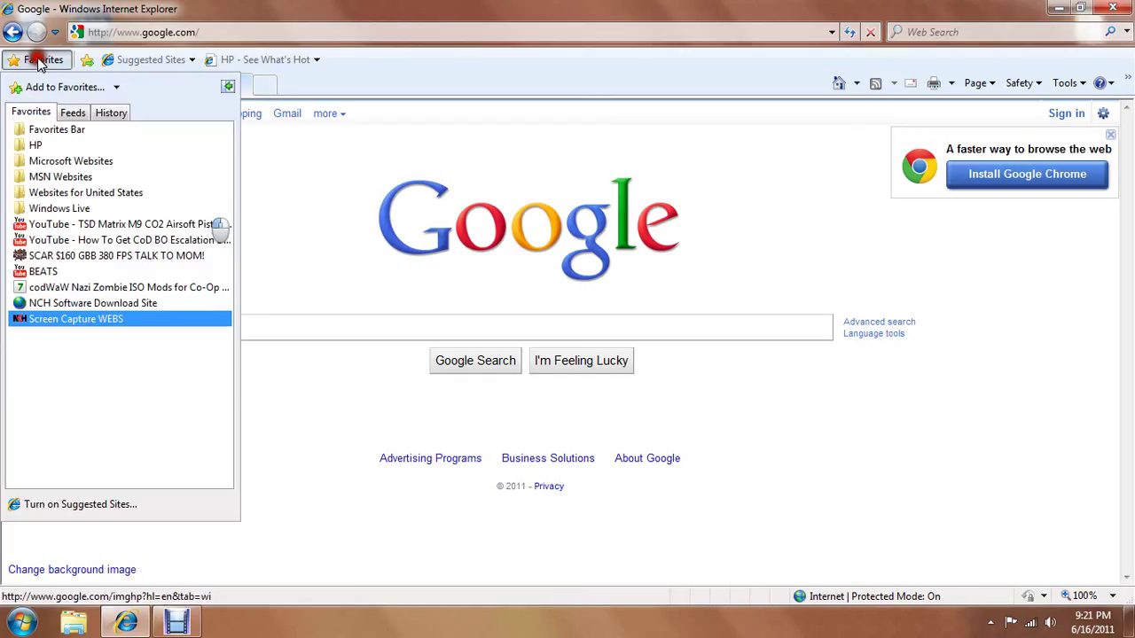
{"action": "left_click", "coordinate": [64, 355]}
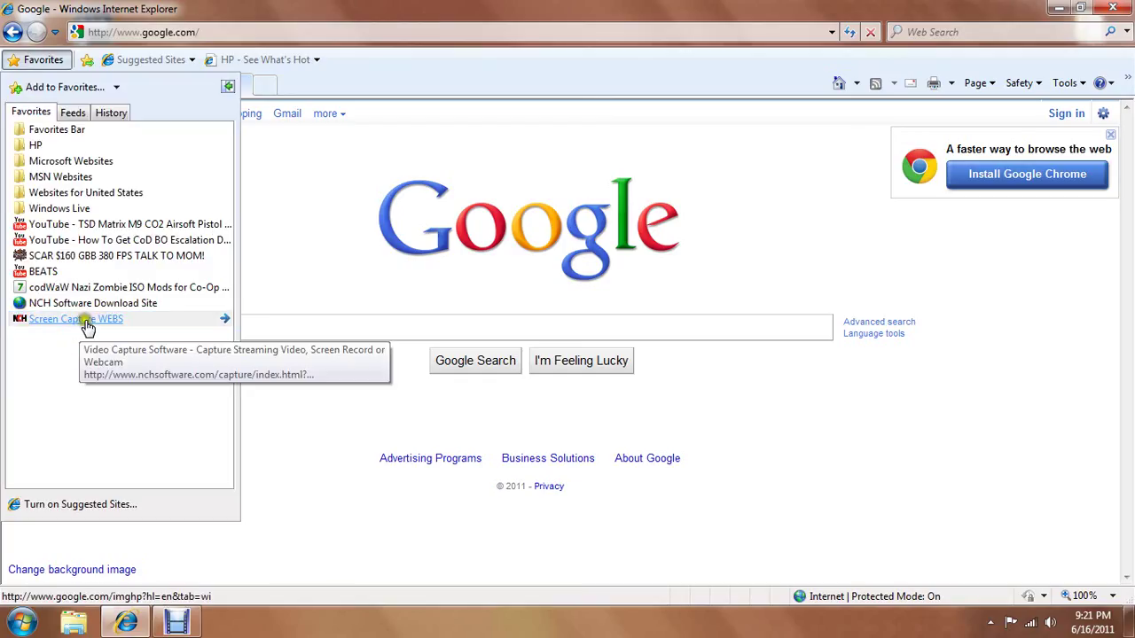
{"action": "left_click", "coordinate": [87, 321]}
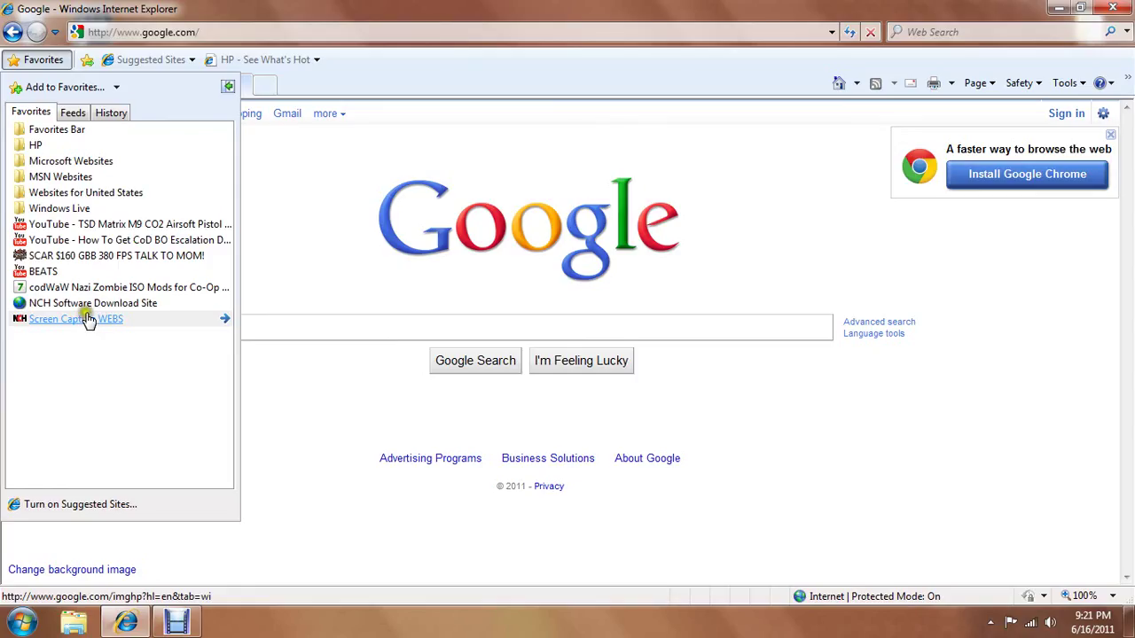
{"action": "left_click", "coordinate": [87, 319]}
- Start the debutsetup.exe download from the page's recording icons
{"action": "left_click", "coordinate": [83, 319]}
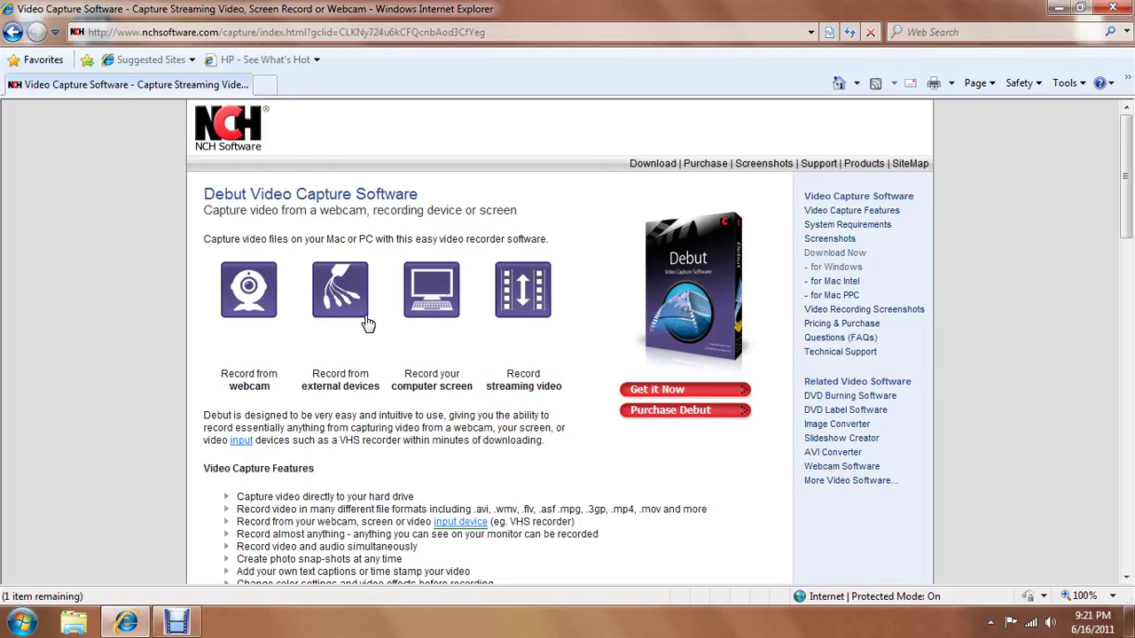
{"action": "left_click", "coordinate": [429, 281]}
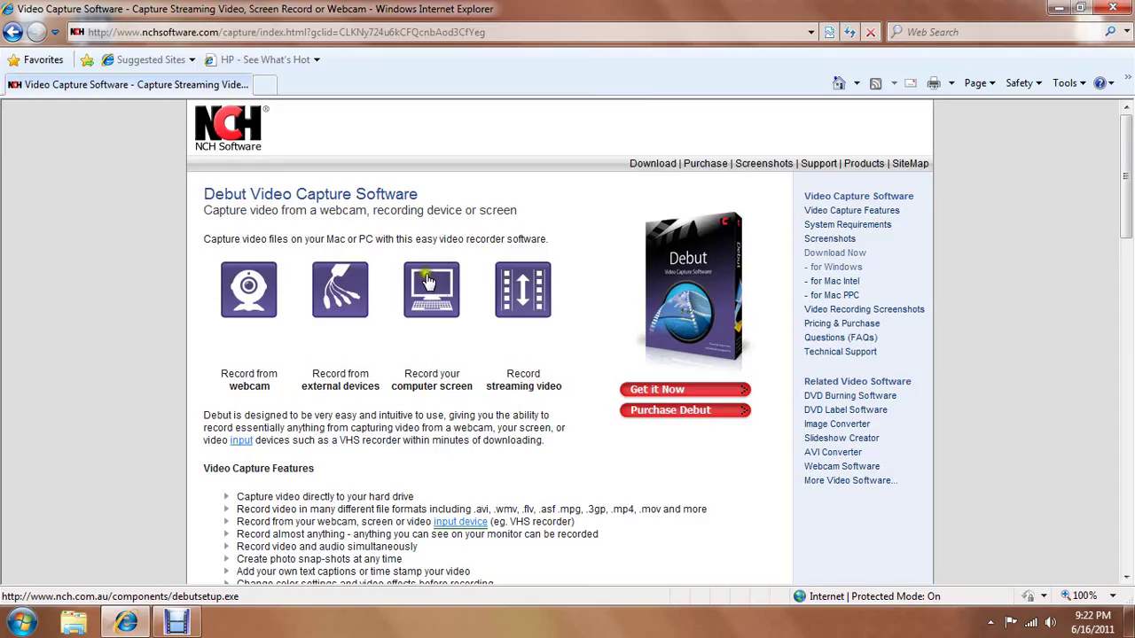
{"action": "left_click", "coordinate": [224, 288]}
- Select the 'Debut Video Capture Software' page heading text
{"action": "left_click_drag", "start_coordinate": [317, 212], "coordinate": [206, 200]}
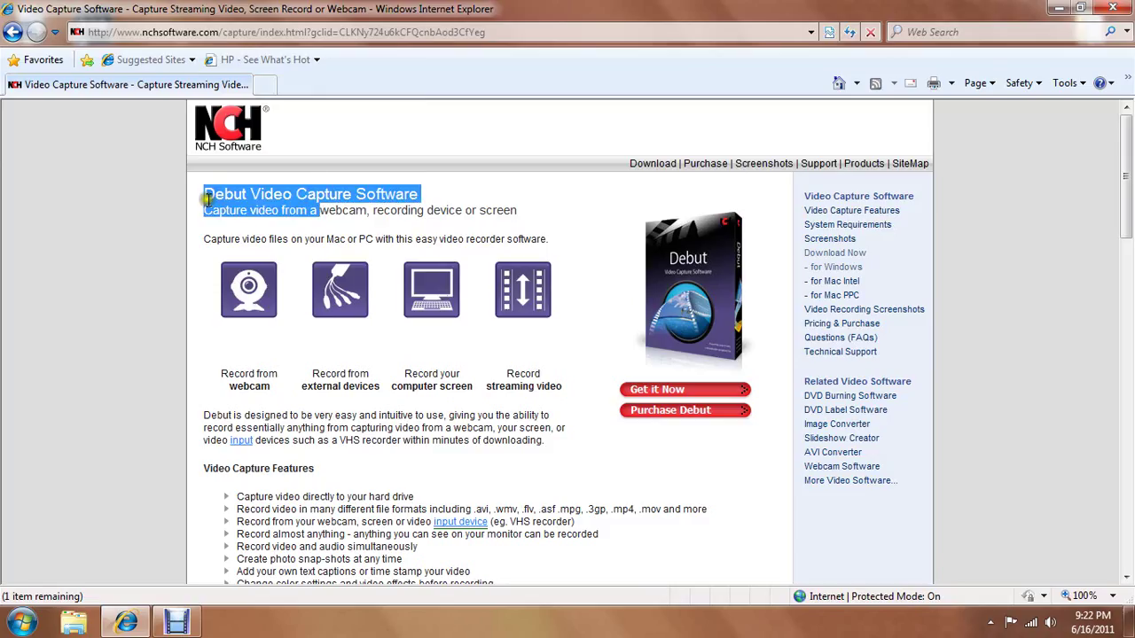
{"action": "triple_click", "coordinate": [350, 204]}
{"action": "mouse_move", "coordinate": [350, 204]}
{"action": "left_mouse_down"}
{"action": "mouse_move", "coordinate": [416, 194]}
{"action": "mouse_move", "coordinate": [222, 250]}
{"action": "left_mouse_up"}
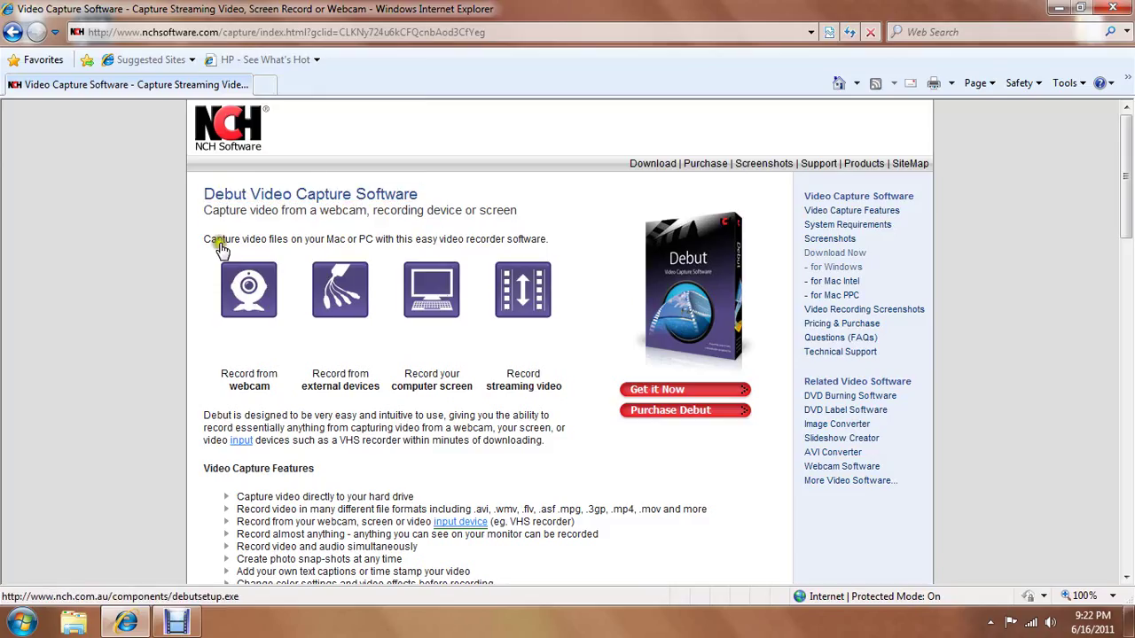
- Retry the debutsetup.exe download from the webcam, device and screen recording icons
{"action": "left_click", "coordinate": [254, 306]}
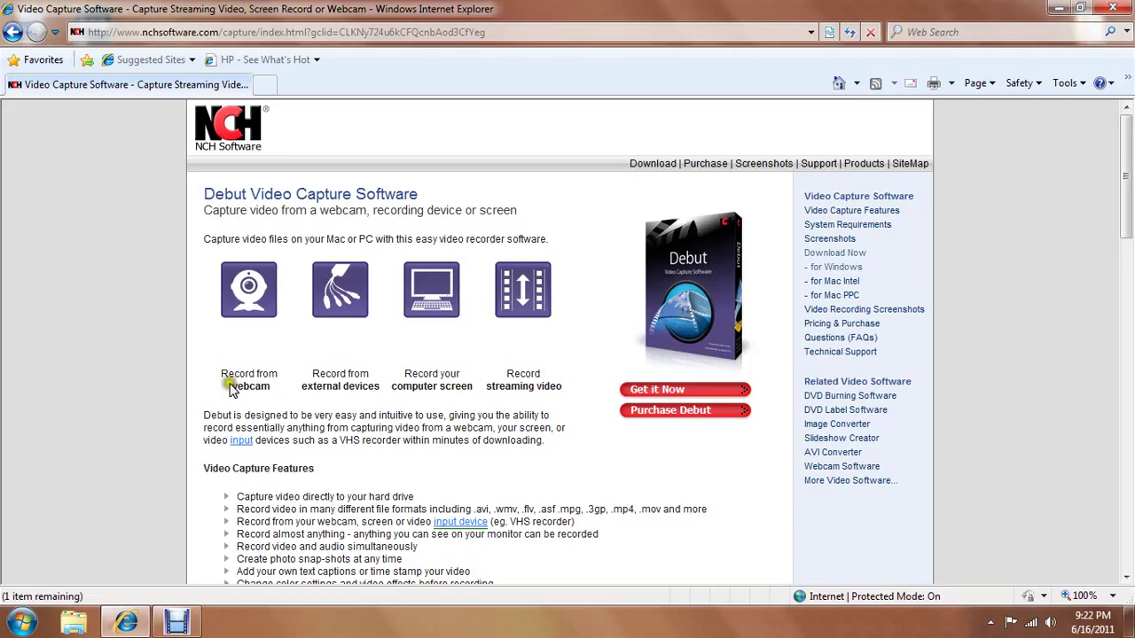
{"action": "left_click", "coordinate": [248, 280]}
{"action": "left_click", "coordinate": [321, 344]}
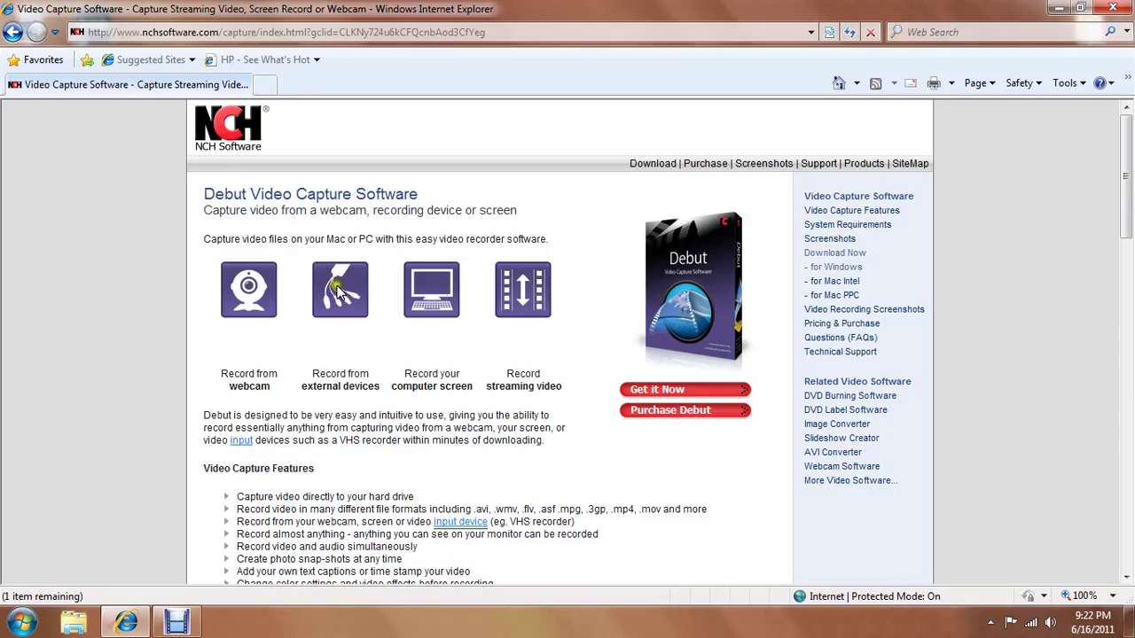
{"action": "left_click", "coordinate": [336, 340]}
{"action": "left_click", "coordinate": [490, 356]}
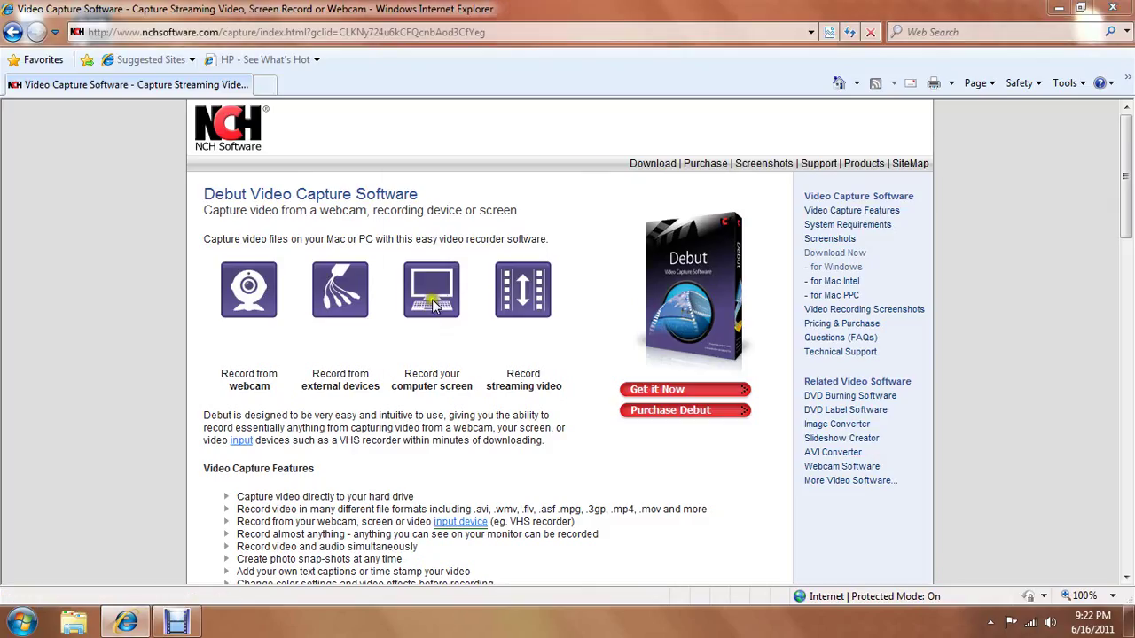
- Move the File Download security warning up, out of the way of the page
{"action": "left_click", "coordinate": [473, 197]}
{"action": "mouse_move", "coordinate": [477, 320]}
{"action": "left_mouse_down"}
{"action": "mouse_move", "coordinate": [524, 321]}
{"action": "mouse_move", "coordinate": [438, 316]}
{"action": "mouse_move", "coordinate": [479, 315]}
{"action": "left_mouse_up"}
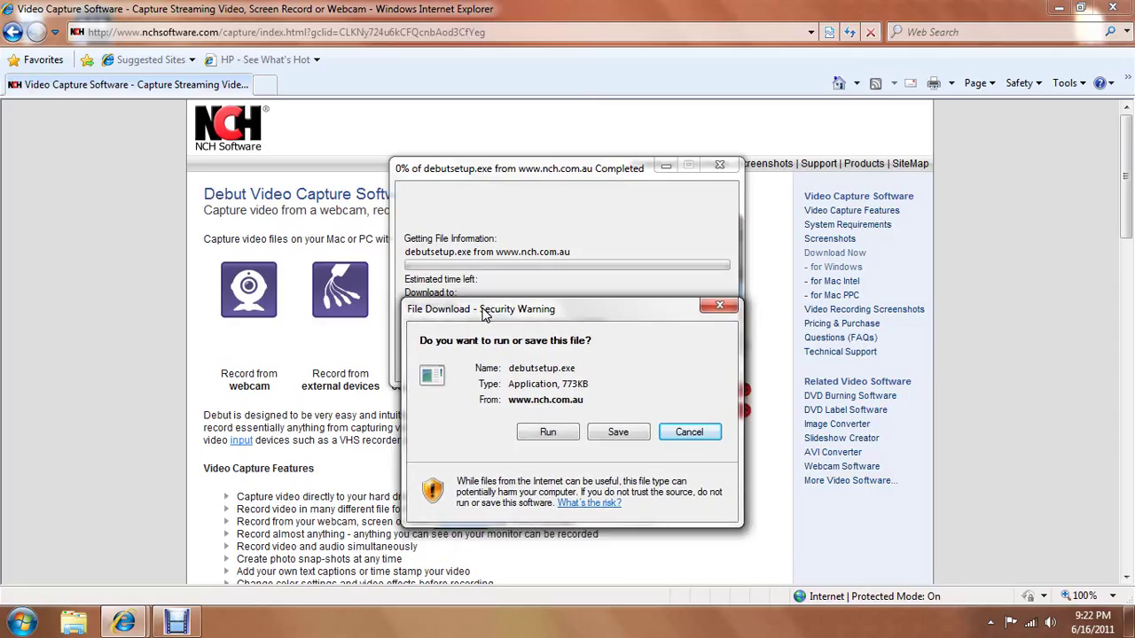
{"action": "left_click", "coordinate": [538, 179]}
{"action": "left_click_drag", "start_coordinate": [536, 317], "coordinate": [541, 253]}
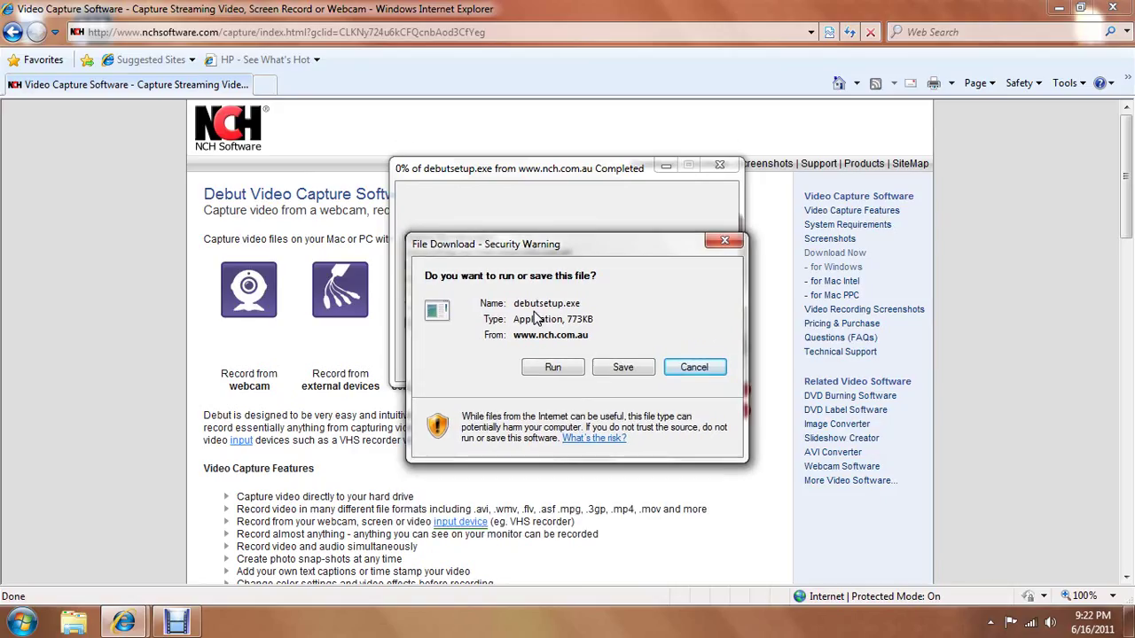
{"action": "left_click_drag", "start_coordinate": [534, 319], "coordinate": [547, 173]}
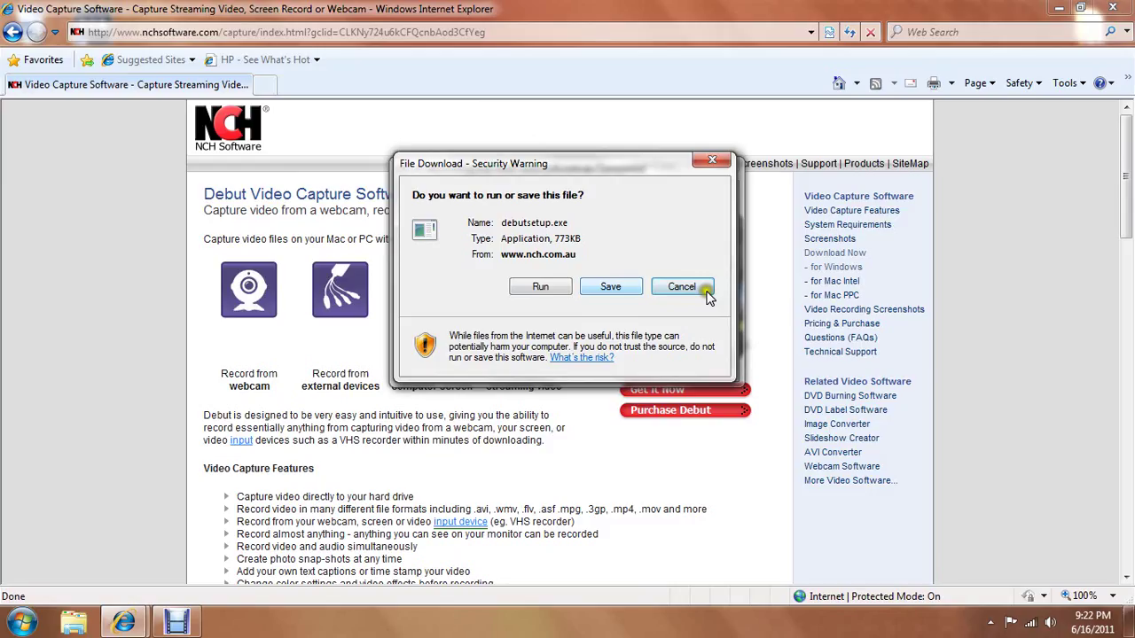
- Choose Run for the downloaded Debut setup file
{"action": "left_click", "coordinate": [535, 286]}
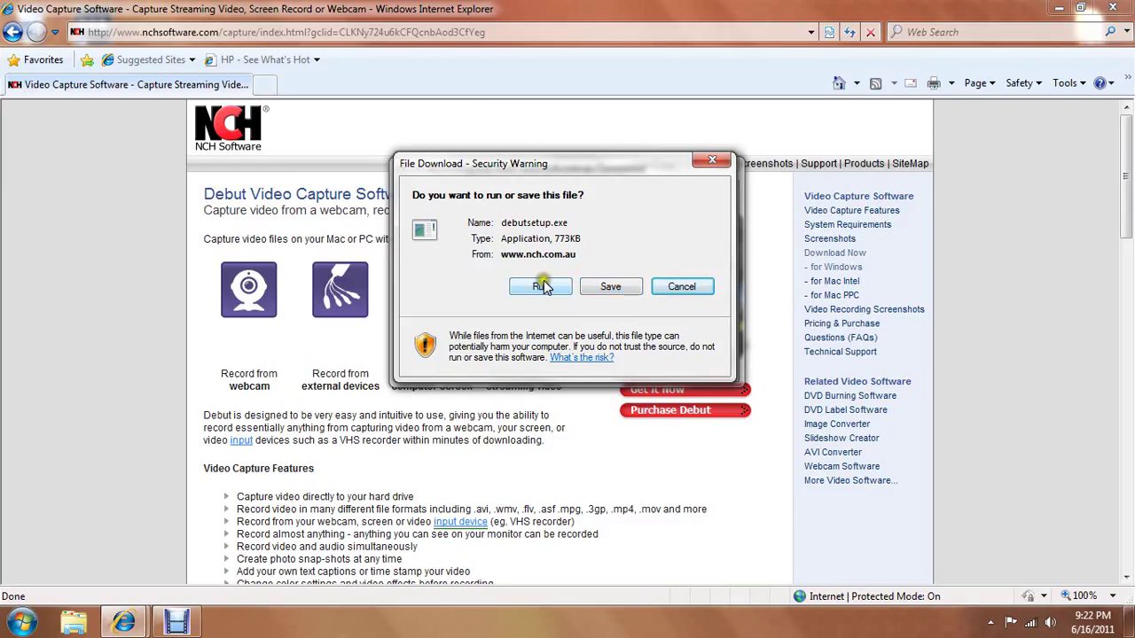
{"action": "left_click", "coordinate": [546, 296]}
{"action": "left_click", "coordinate": [705, 164]}
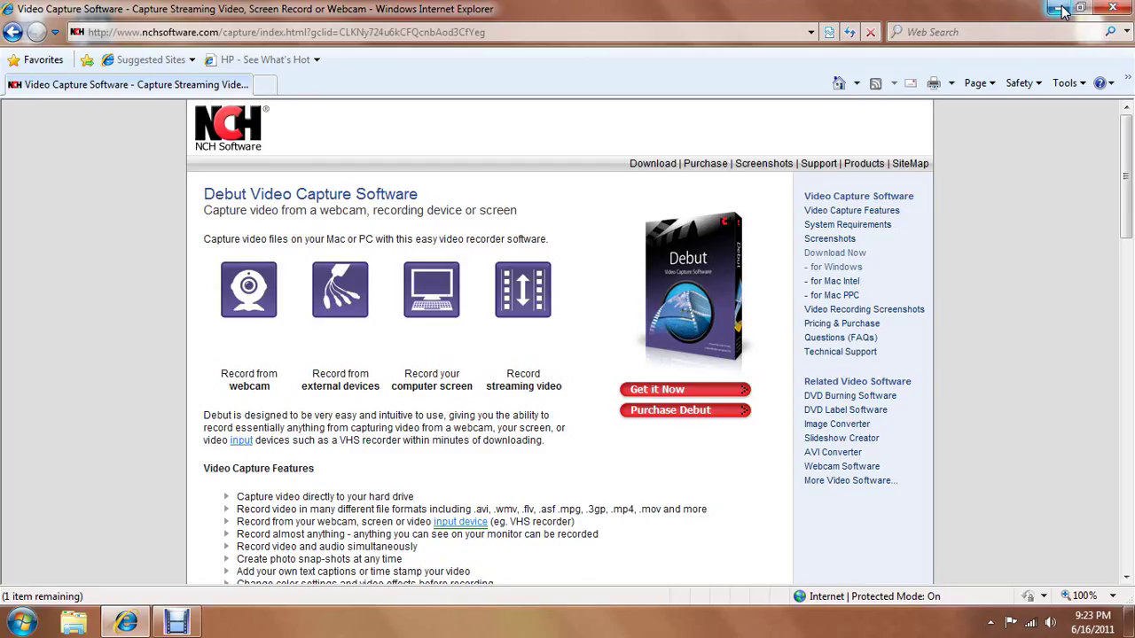
- Minimize the Debut page window and close the Online Coupons search window
{"action": "left_click", "coordinate": [1062, 9]}
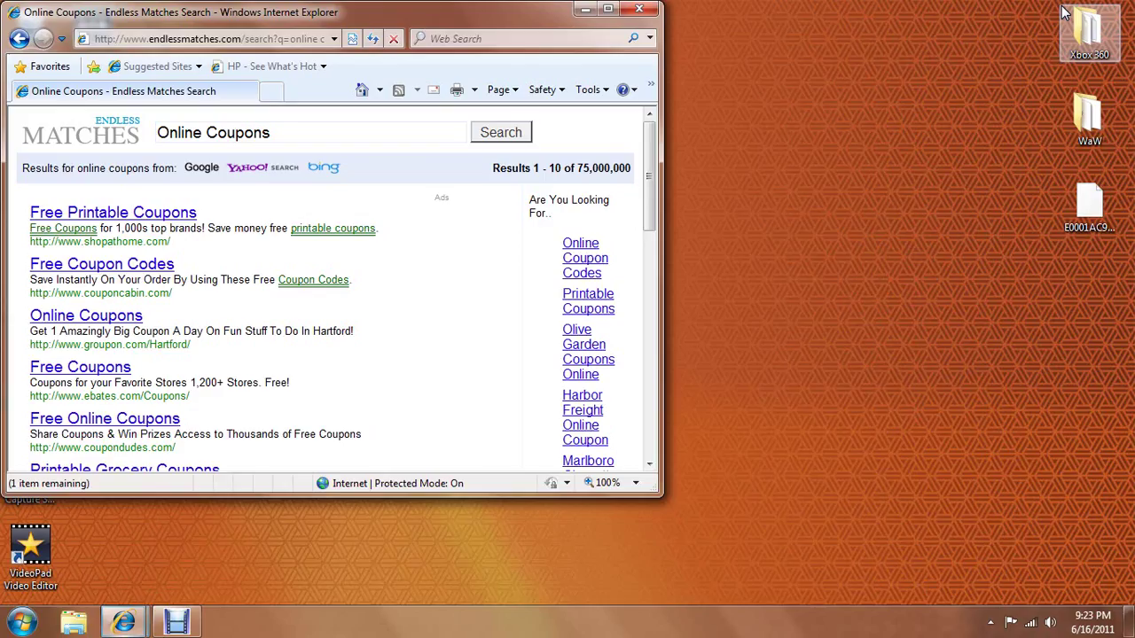
{"action": "left_click", "coordinate": [640, 10]}
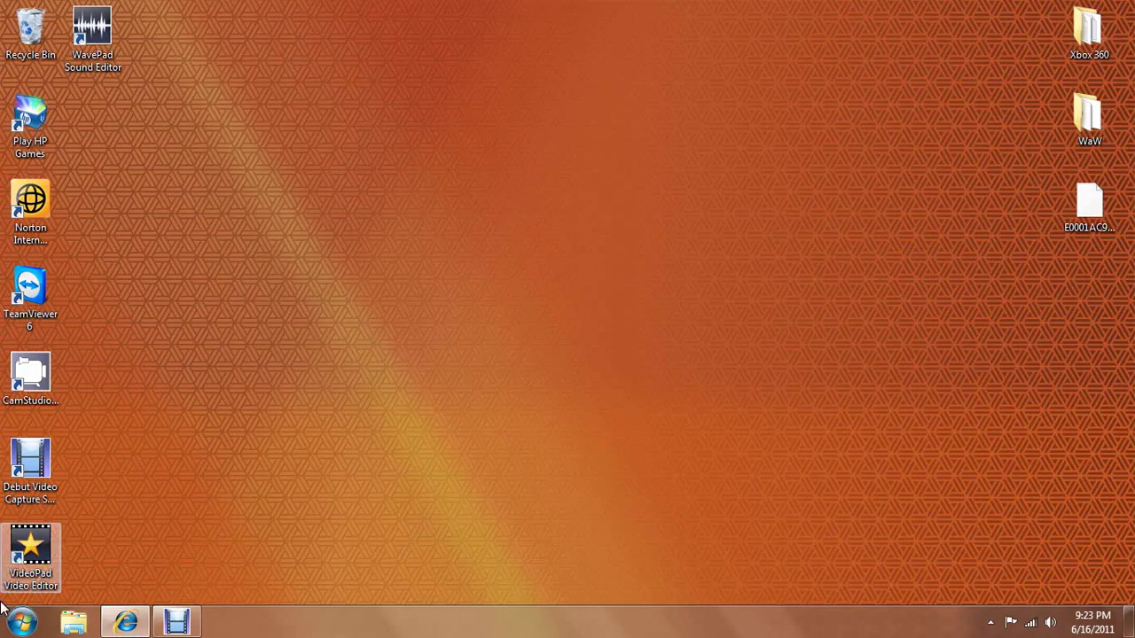
- Place the VideoPad Video Editor and WavePad Sound Editor shortcuts side by side mid-desktop
{"action": "left_click_drag", "start_coordinate": [32, 546], "coordinate": [591, 198]}
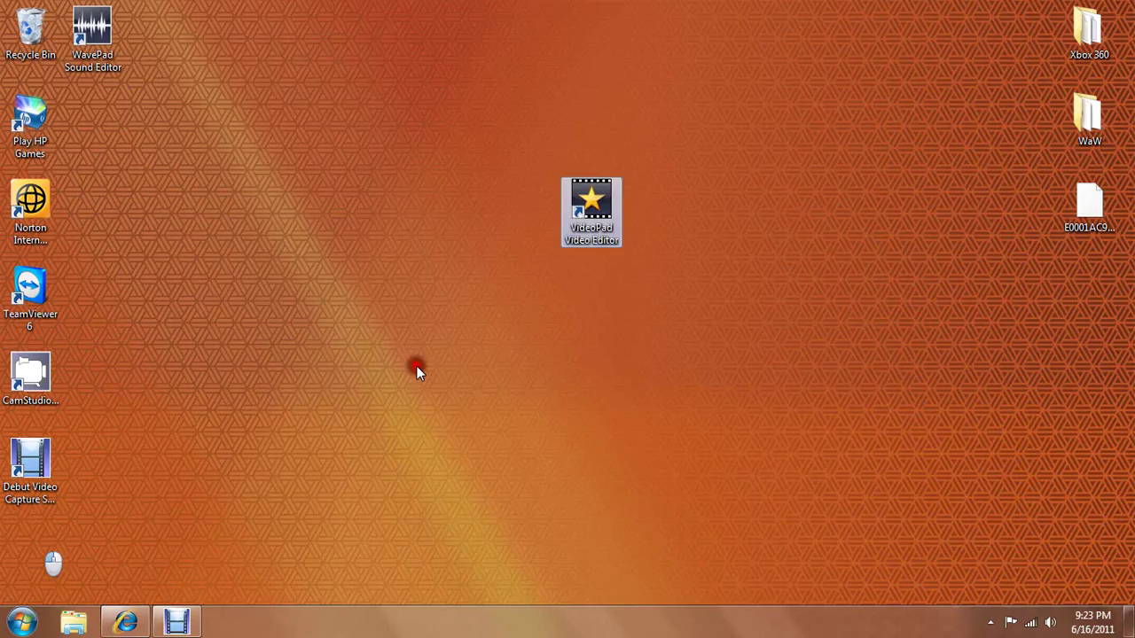
{"action": "mouse_move", "coordinate": [69, 70]}
{"action": "left_mouse_down"}
{"action": "mouse_move", "coordinate": [98, 40]}
{"action": "mouse_move", "coordinate": [532, 216]}
{"action": "left_mouse_up"}
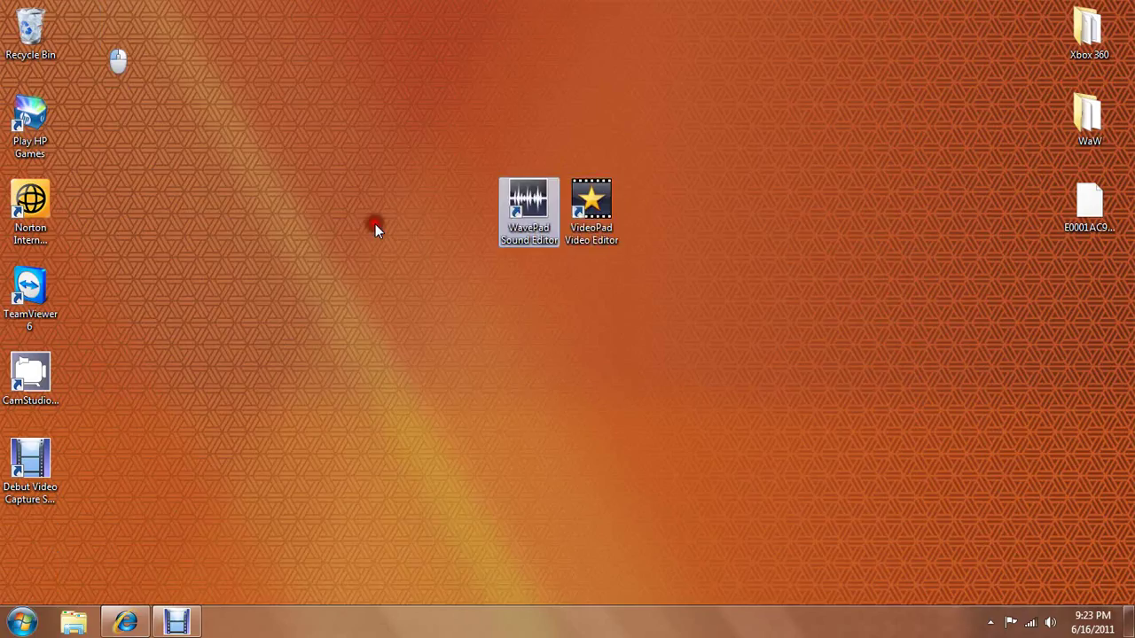
{"action": "left_click", "coordinate": [512, 219]}
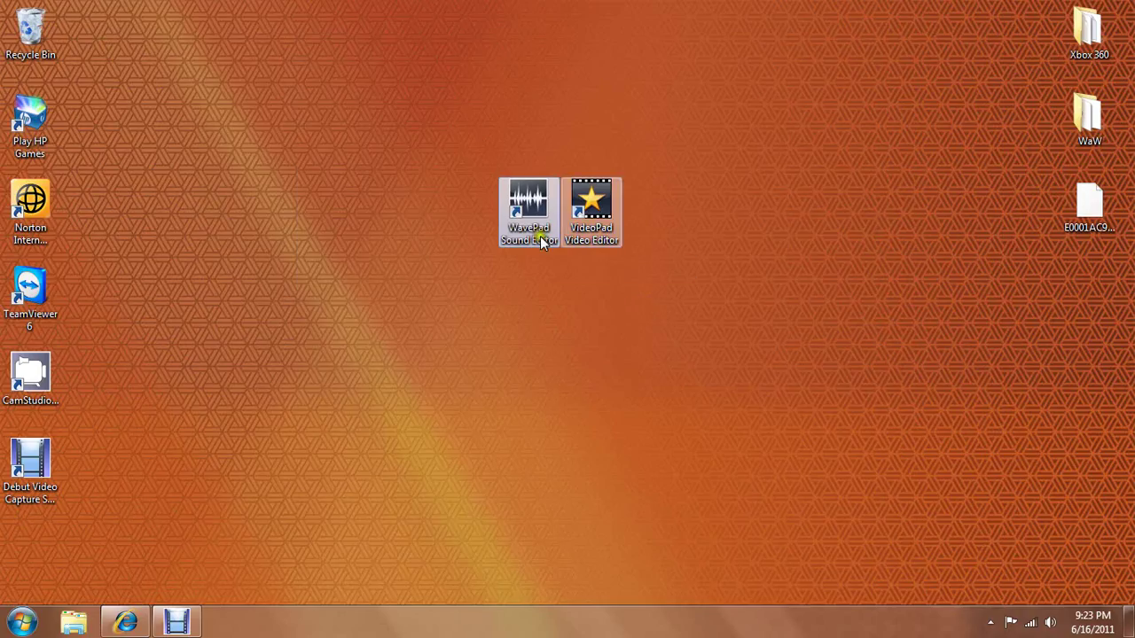
{"action": "left_click_drag", "start_coordinate": [298, 168], "coordinate": [740, 289]}
{"action": "left_click_drag", "start_coordinate": [615, 227], "coordinate": [295, 167]}
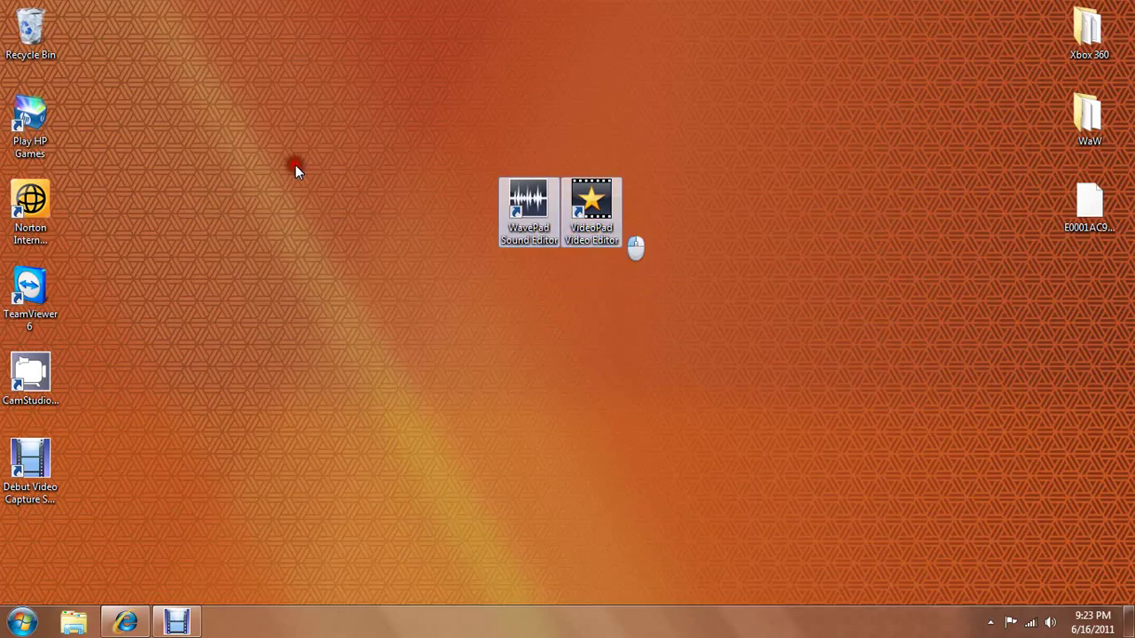
{"action": "left_click", "coordinate": [349, 454]}
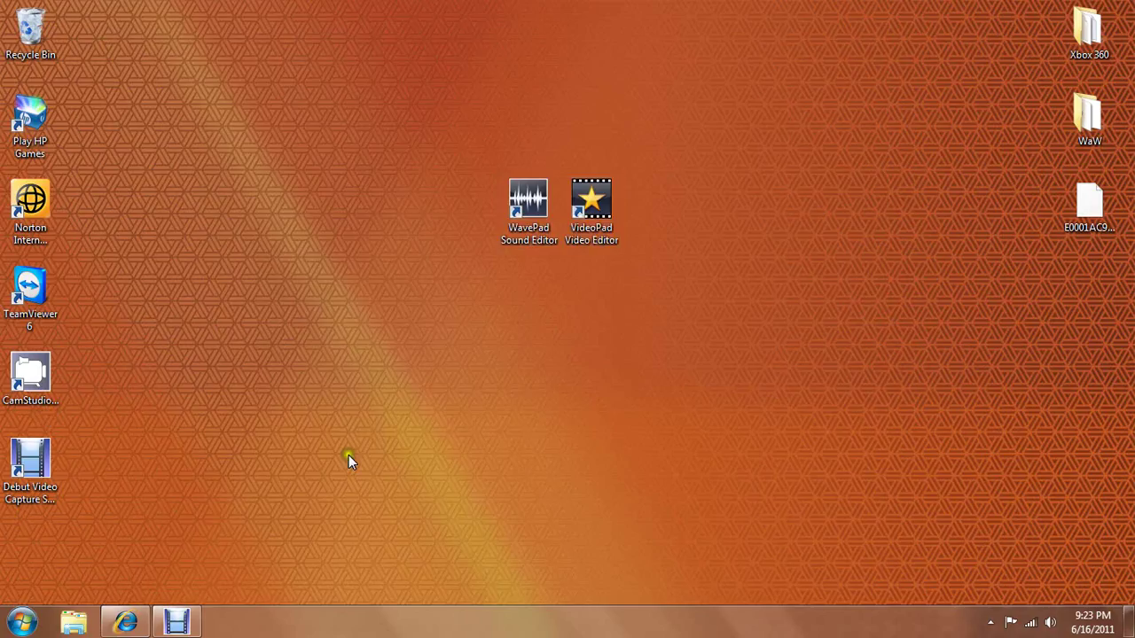
{"action": "left_click", "coordinate": [578, 300]}
{"action": "mouse_move", "coordinate": [176, 622]}
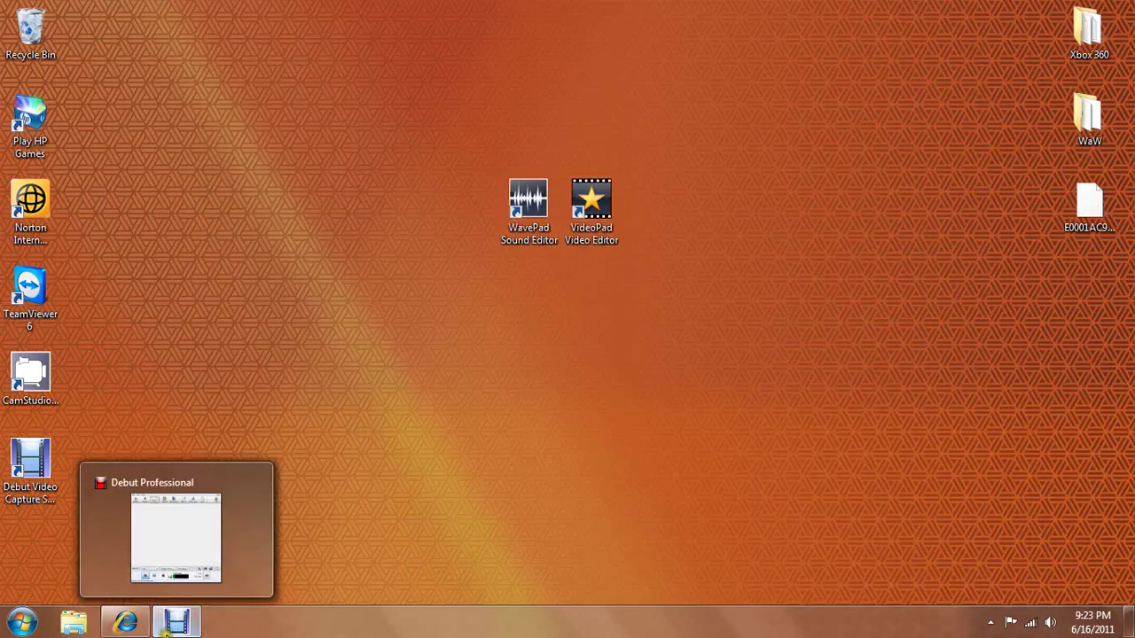
{"action": "left_click", "coordinate": [168, 628]}
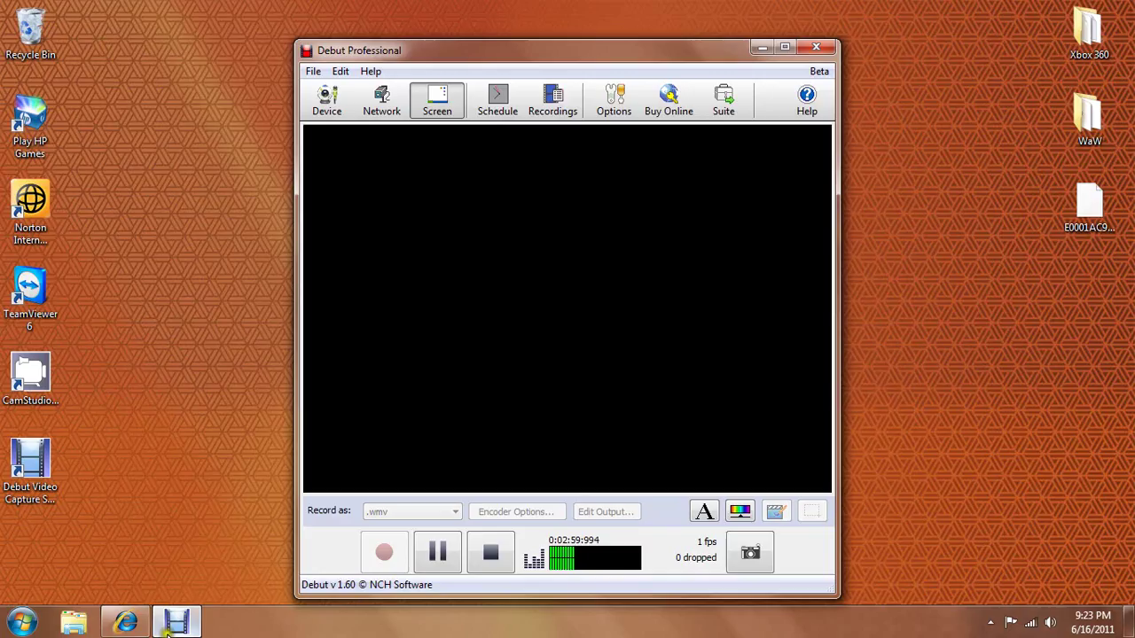
{"action": "left_click", "coordinate": [177, 626]}
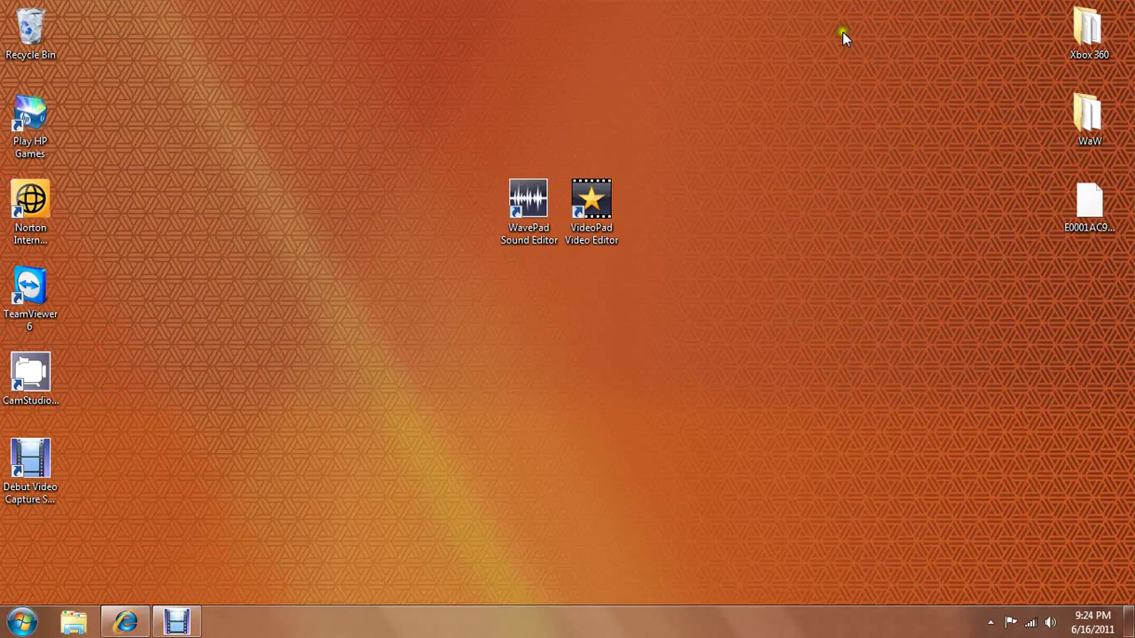
{"action": "left_click", "coordinate": [142, 625]}
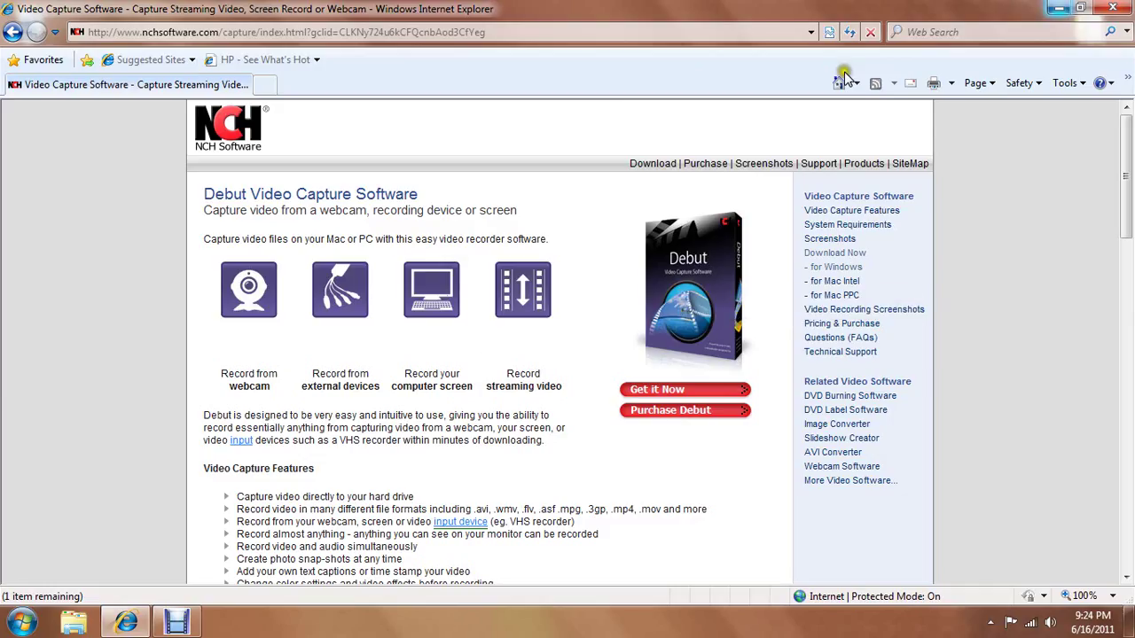
{"action": "left_click", "coordinate": [1062, 8]}
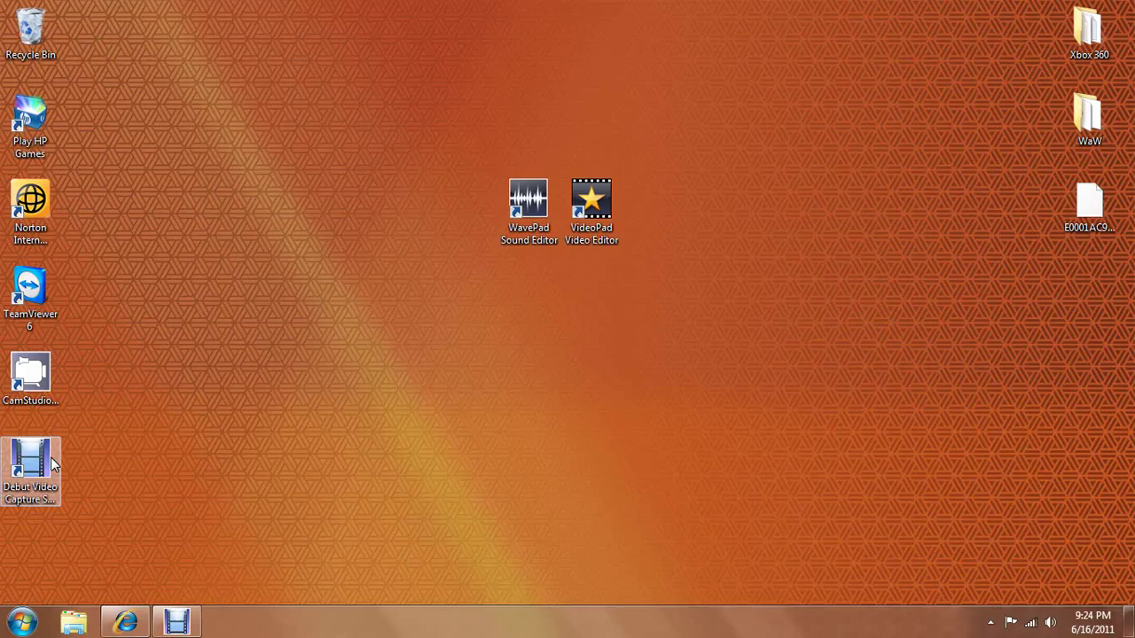
{"action": "left_click_drag", "start_coordinate": [51, 463], "coordinate": [529, 470]}
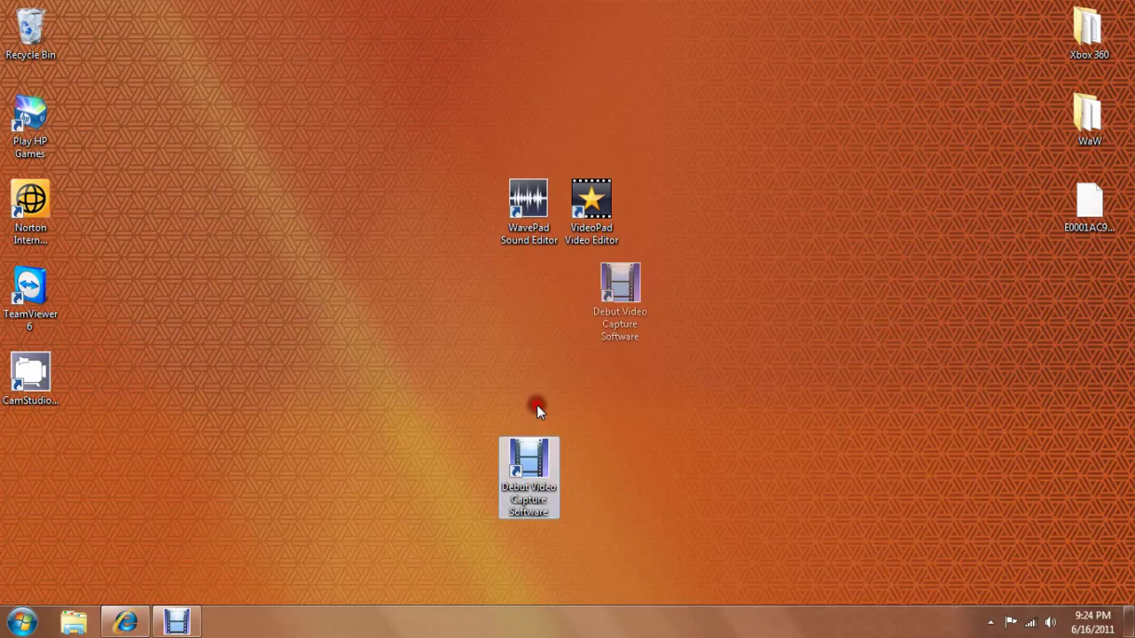
{"action": "left_click_drag", "start_coordinate": [619, 427], "coordinate": [505, 463]}
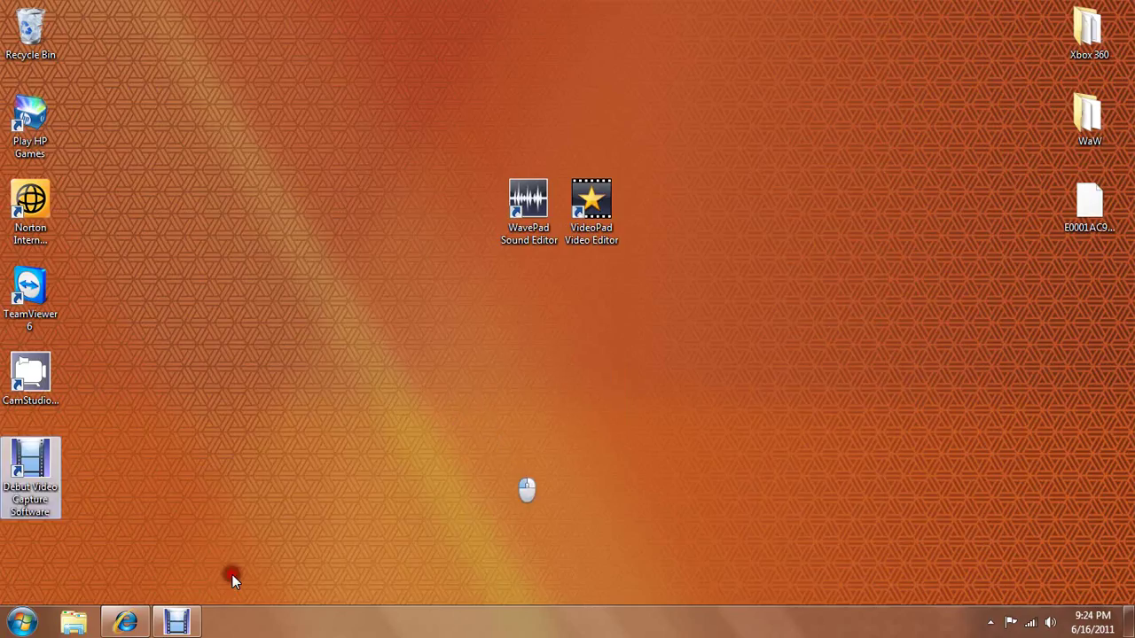
- Restore the Debut Professional recorder from the taskbar and pause the screen capture
{"action": "left_click", "coordinate": [185, 624]}
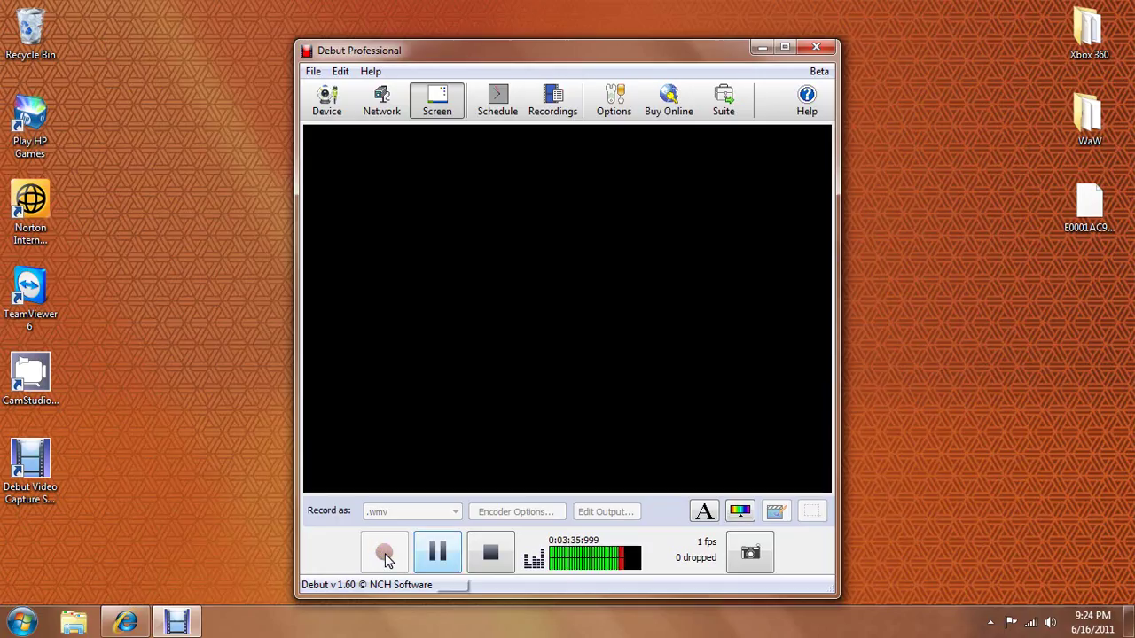
{"action": "left_click", "coordinate": [437, 553]}
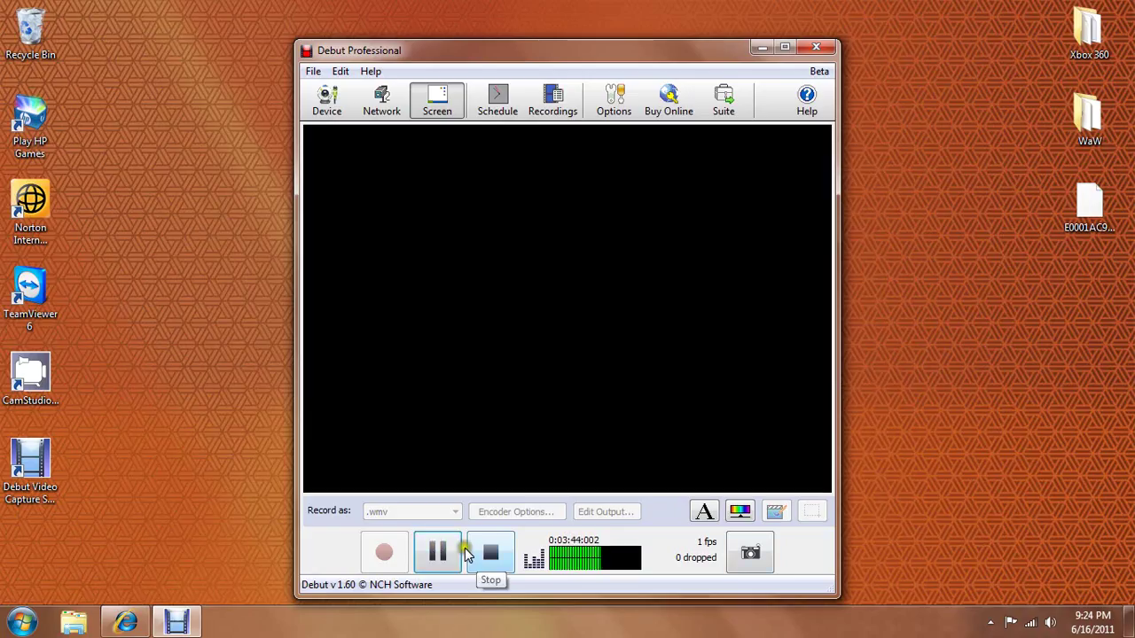
{"action": "left_click", "coordinate": [496, 555]}
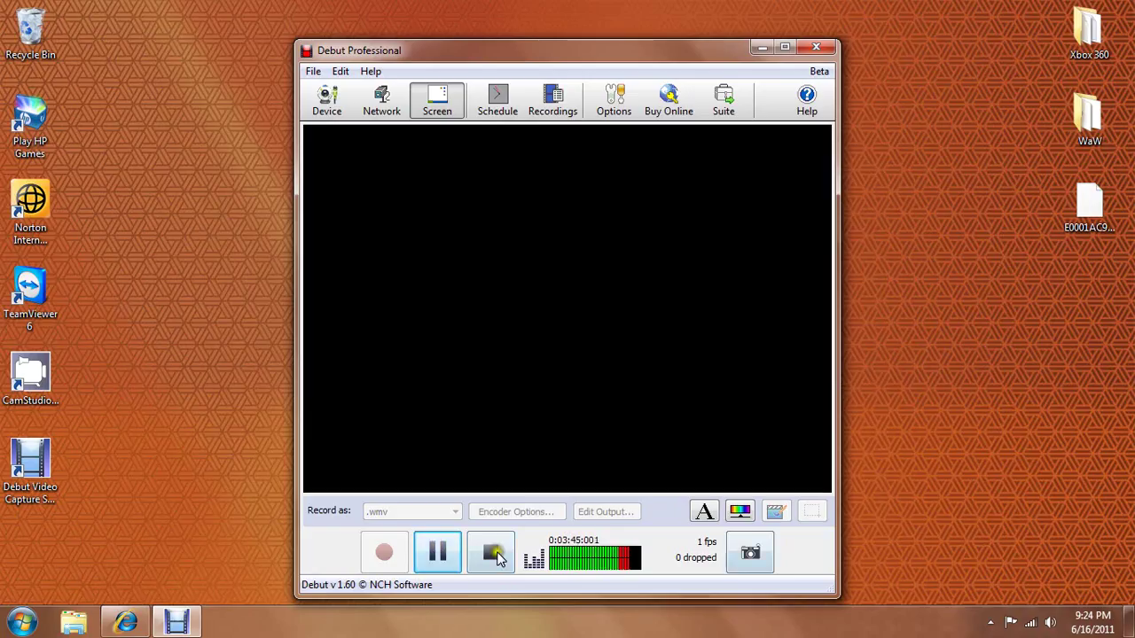
- Take a snapshot image and try the video effects buttons
{"action": "left_click", "coordinate": [759, 554]}
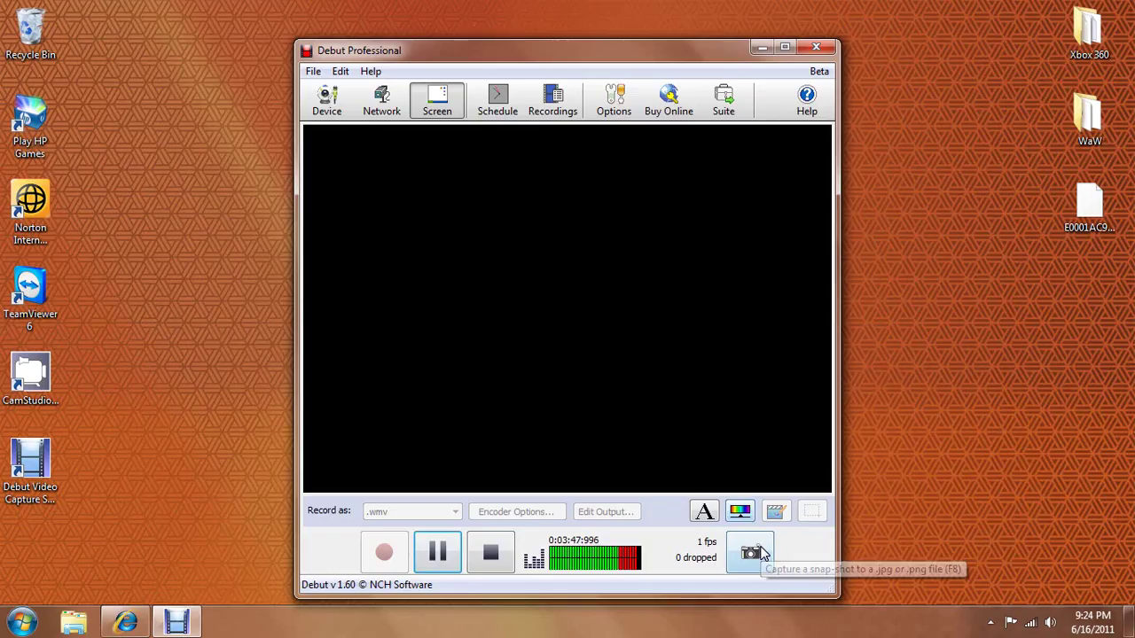
{"action": "left_click", "coordinate": [740, 513]}
{"action": "left_click", "coordinate": [762, 512]}
{"action": "left_click", "coordinate": [779, 513]}
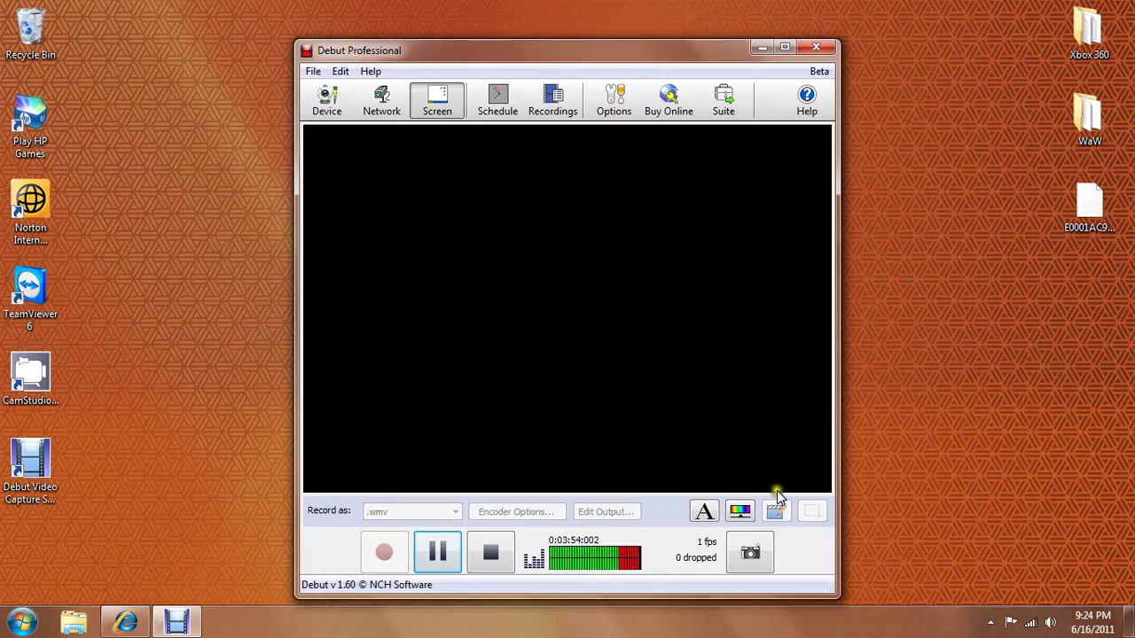